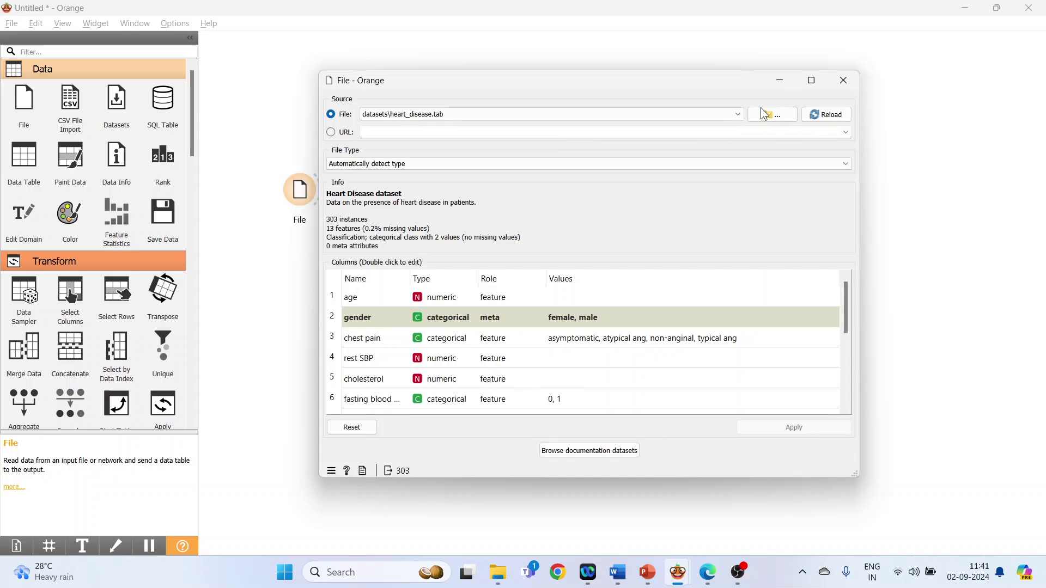
Step: Load heart_disease.tab from the datasets folder into the File widget
left_click(785, 117)
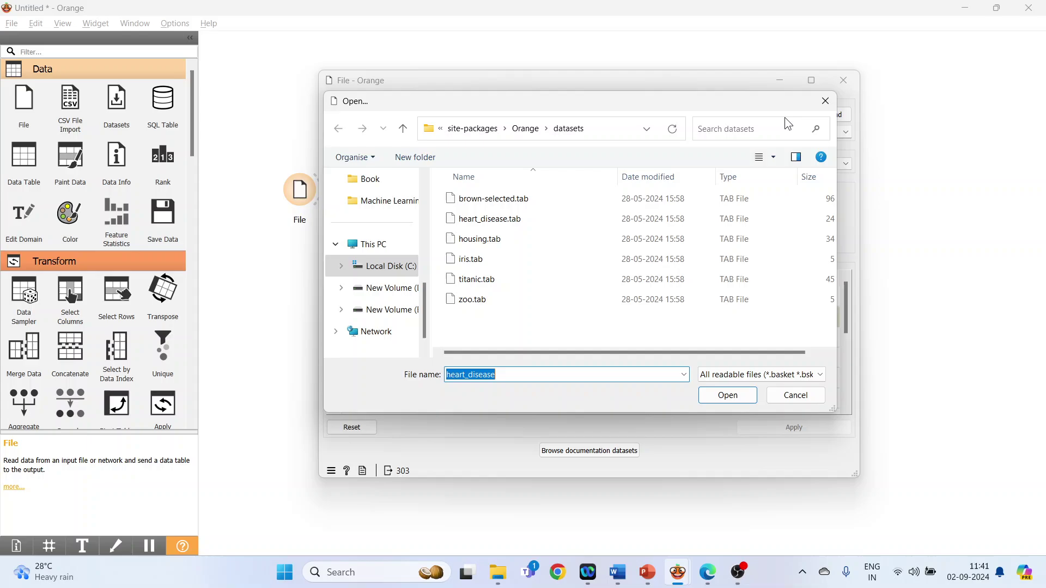
left_click(795, 395)
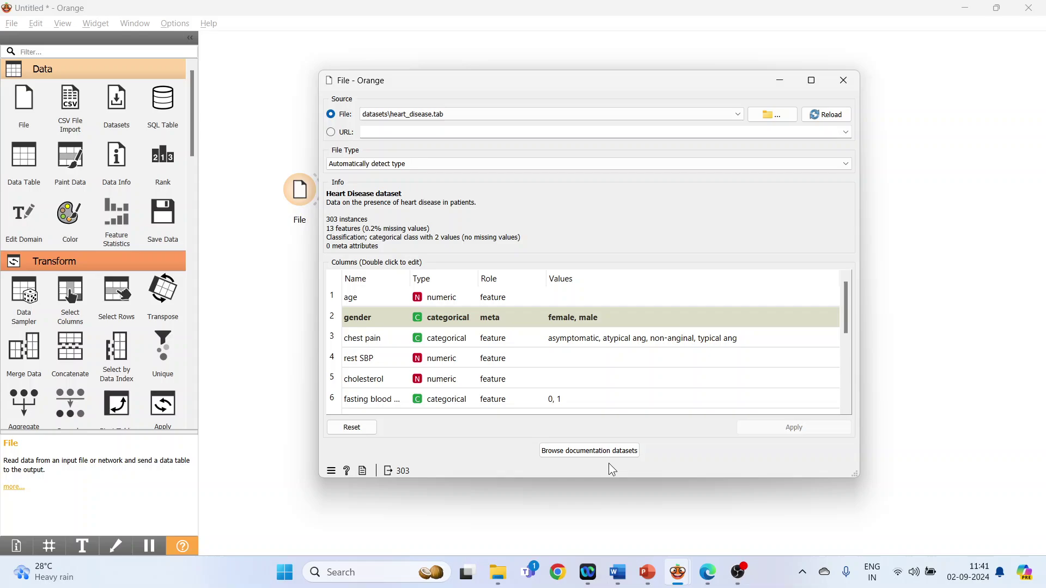
left_click(610, 452)
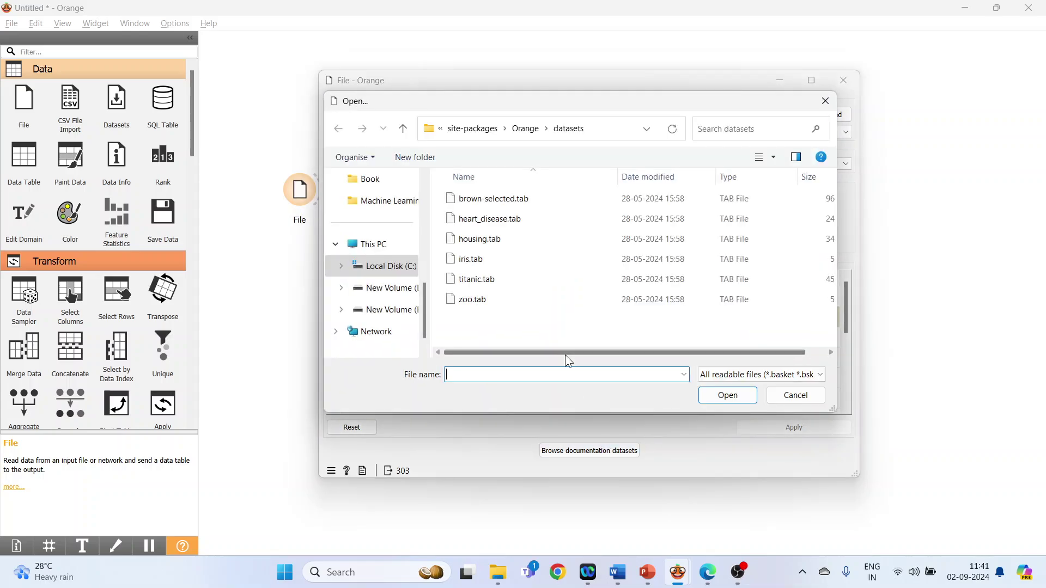
left_click(520, 221)
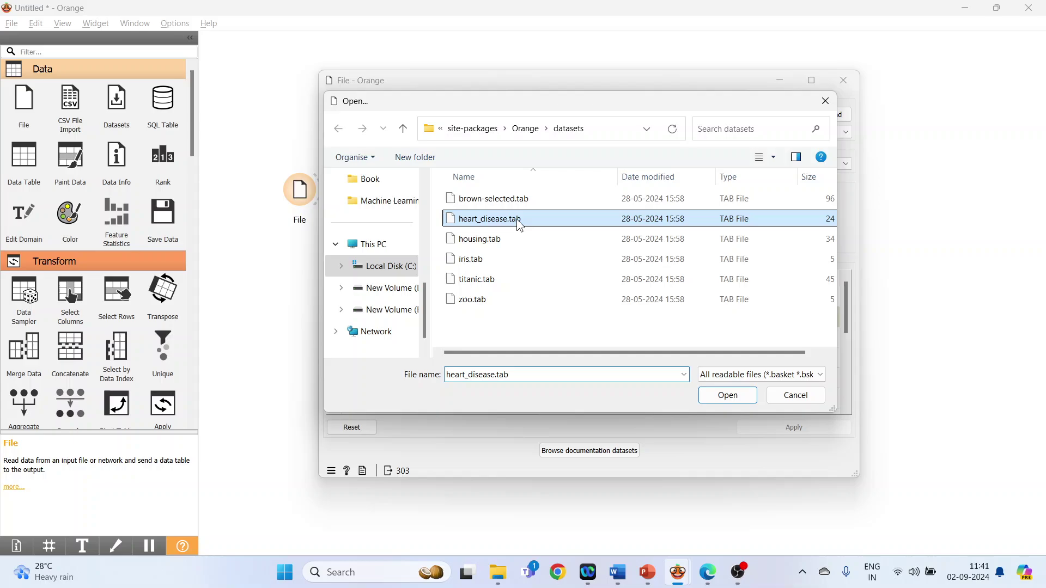
left_click(727, 396)
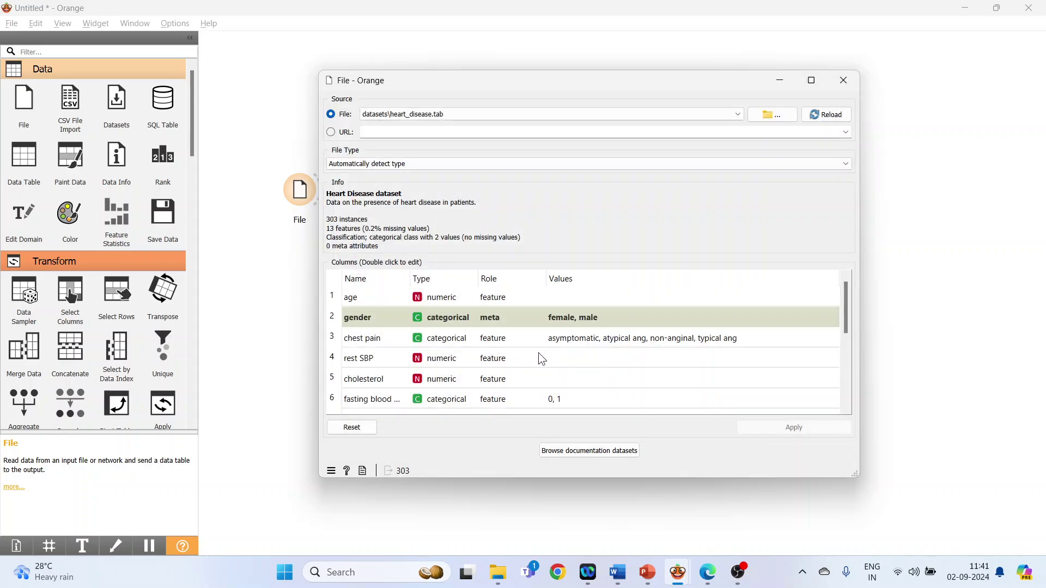
Step: Inspect the age, gender, chest pain and rest SBP columns, leaving names and types unchanged
double_click(357, 306)
double_click(374, 317)
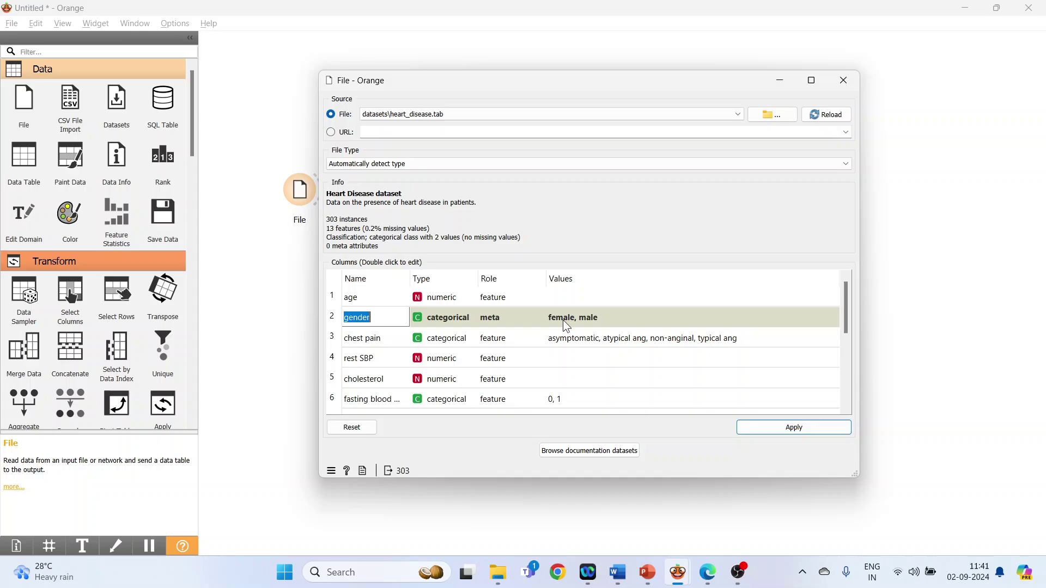
double_click(387, 344)
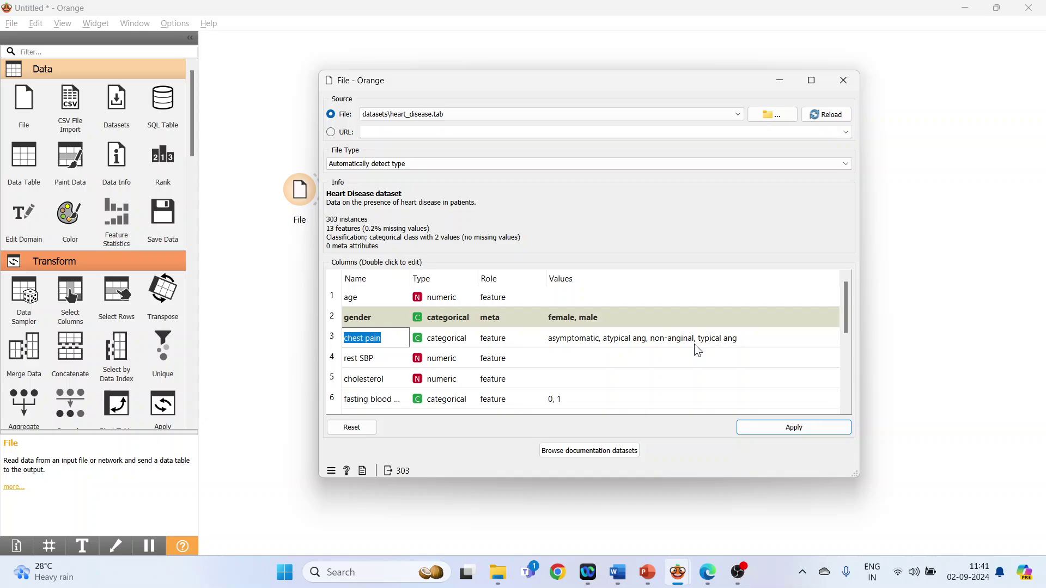
double_click(375, 362)
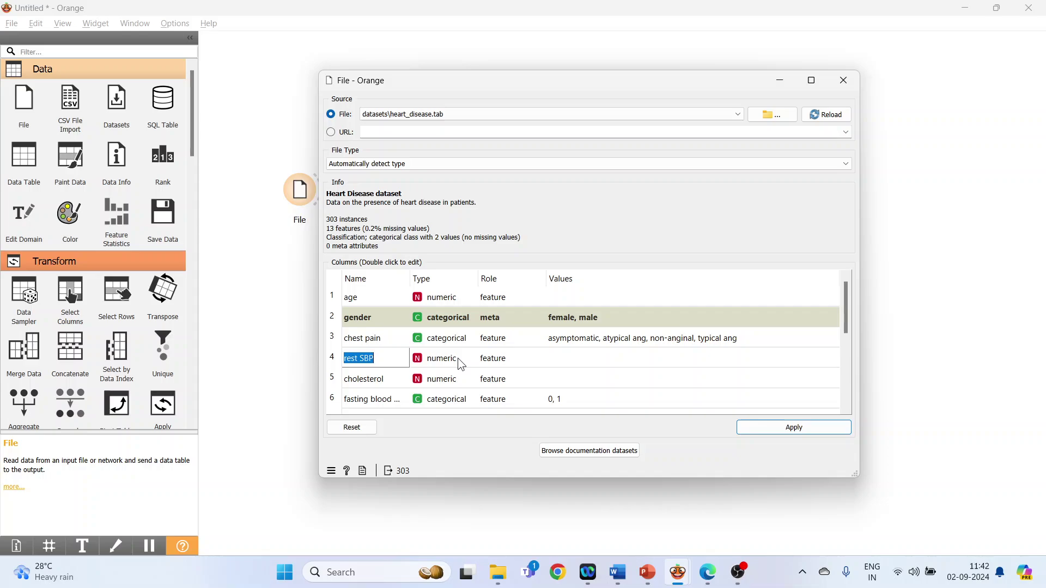
double_click(459, 364)
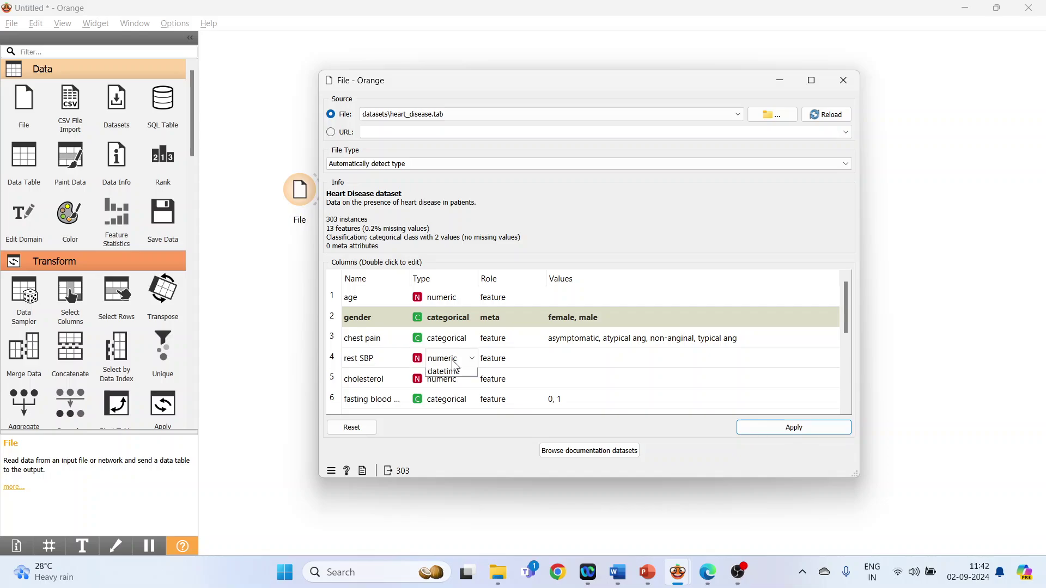
double_click(376, 360)
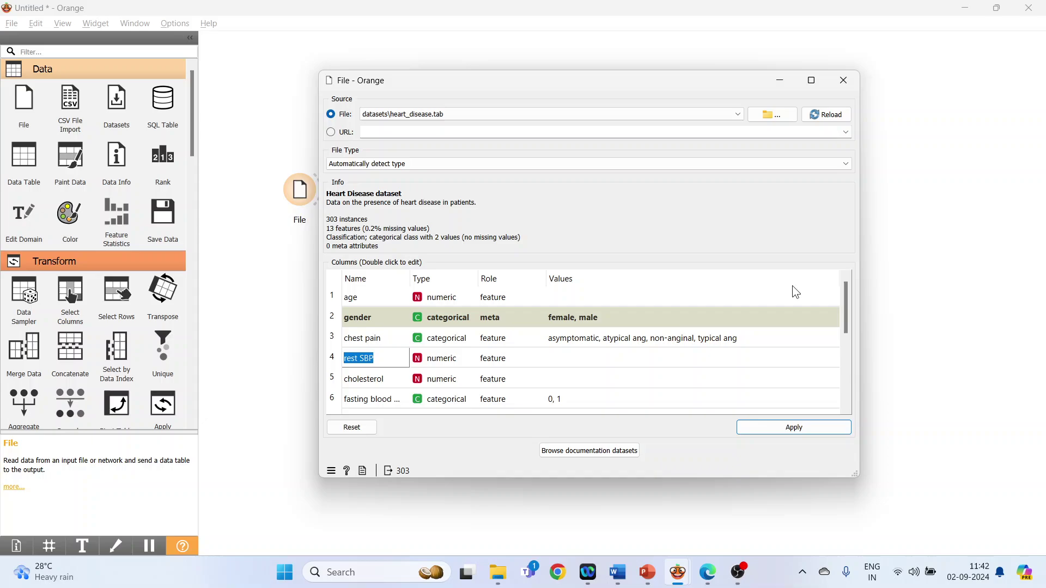
Step: Close the File window, try max HR as the x-axis, then restore age
left_click(845, 81)
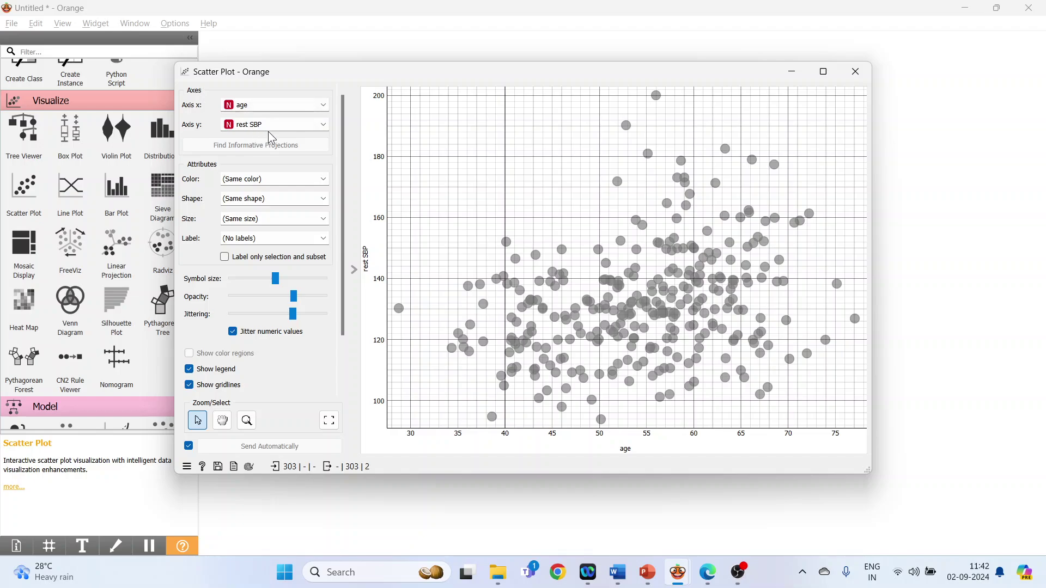
left_click(324, 107)
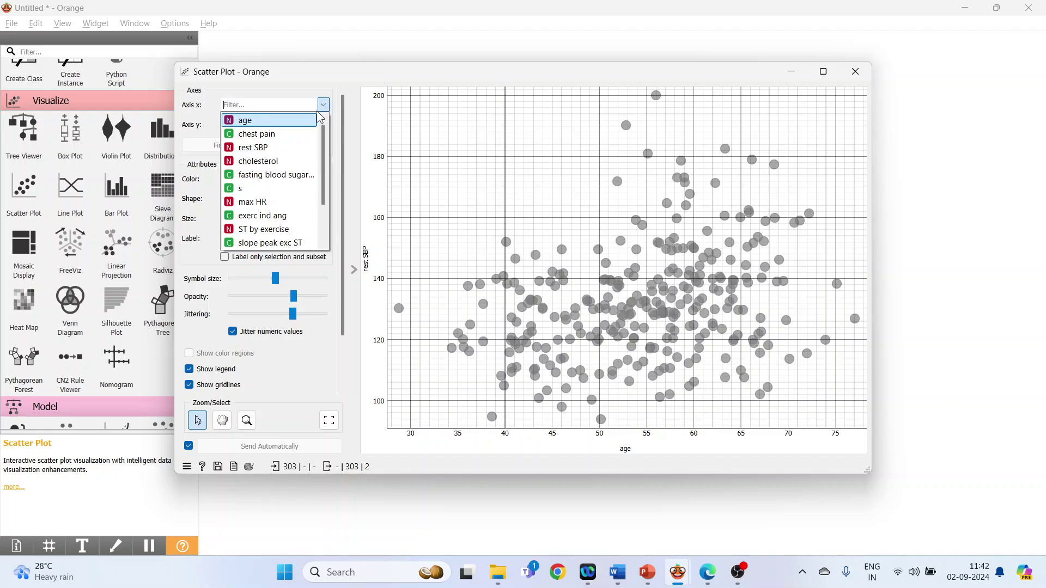
left_click(286, 200)
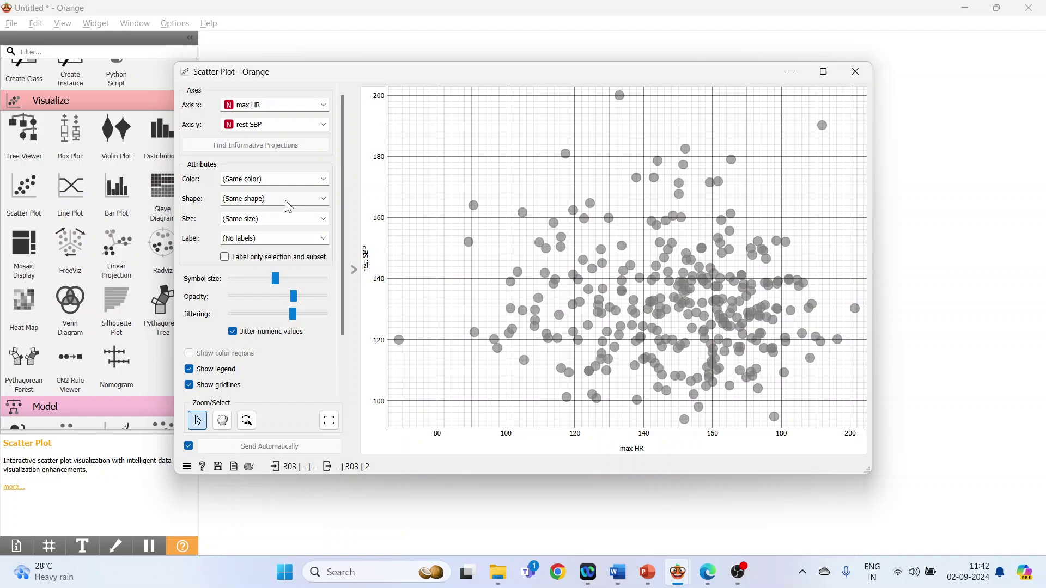
left_click(323, 105)
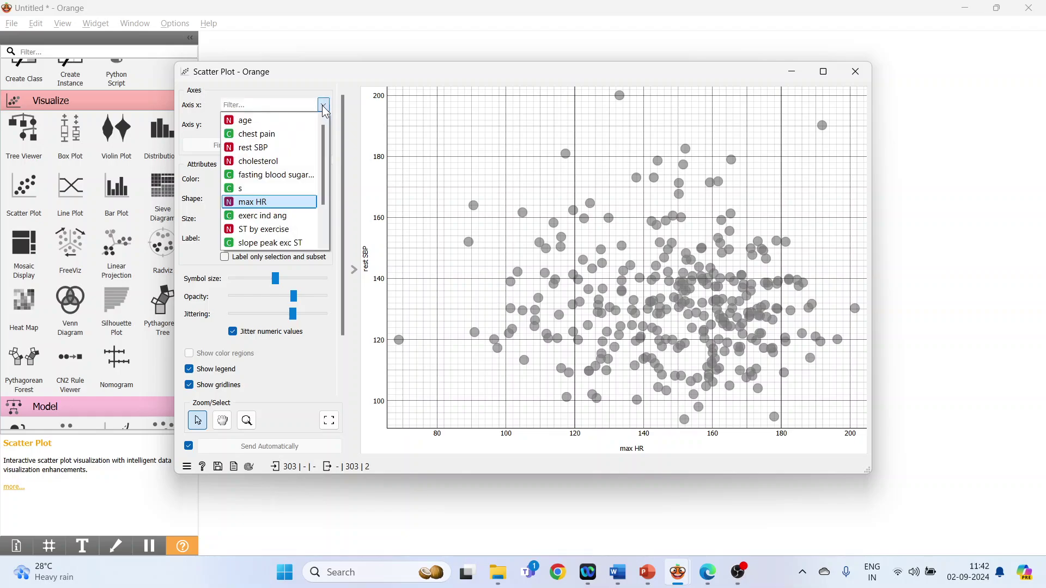
left_click(293, 124)
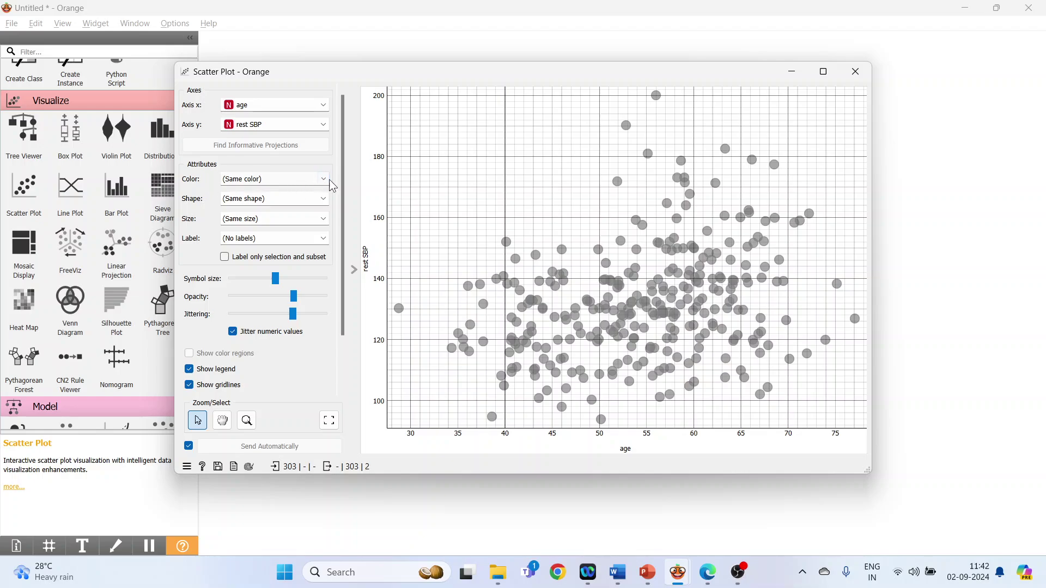
Step: Colour points by diameter narrowing and turn off gridlines and colour regions
left_click(324, 180)
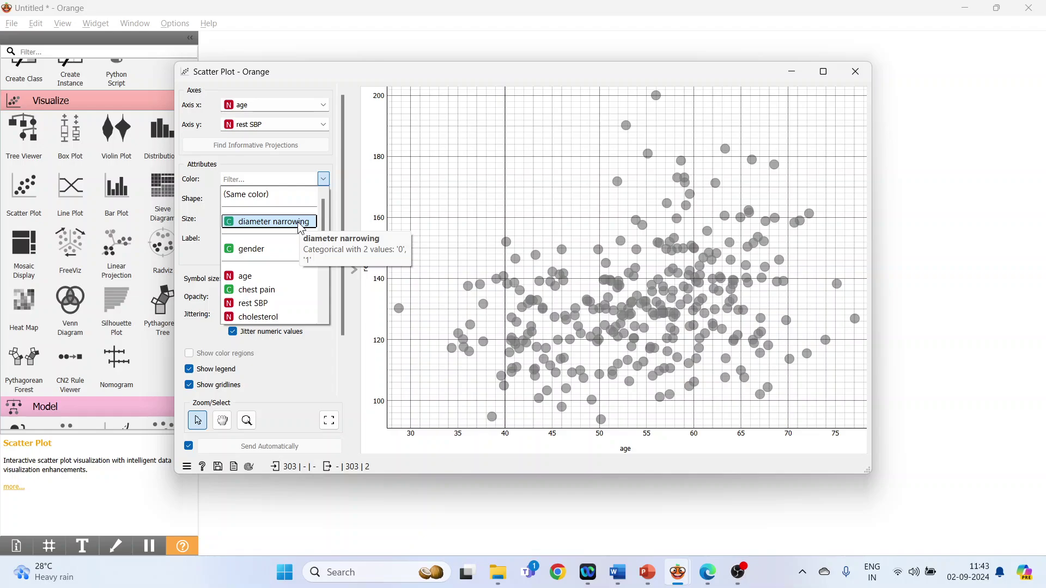
left_click(273, 222)
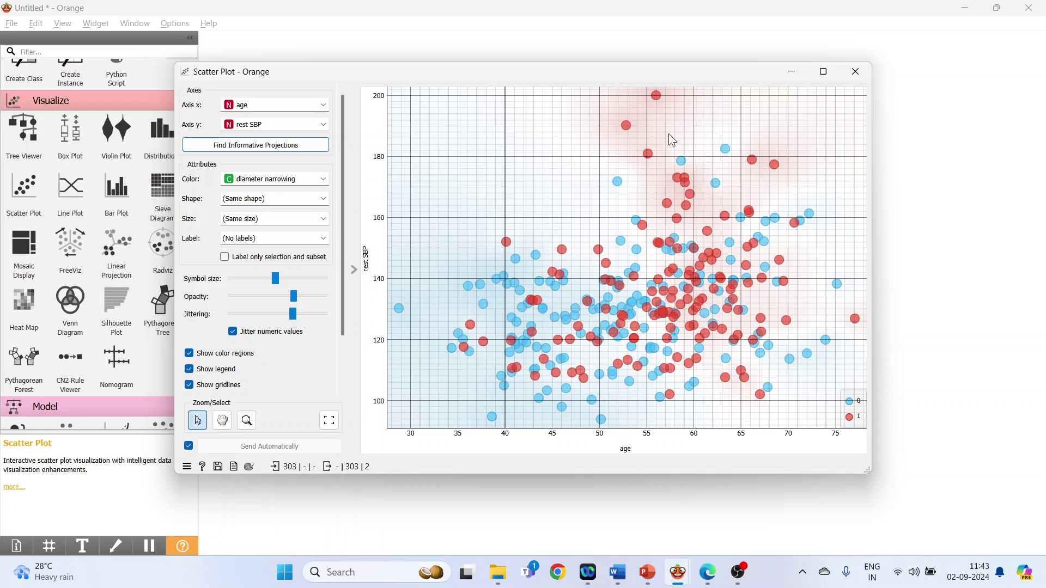
left_click(190, 385)
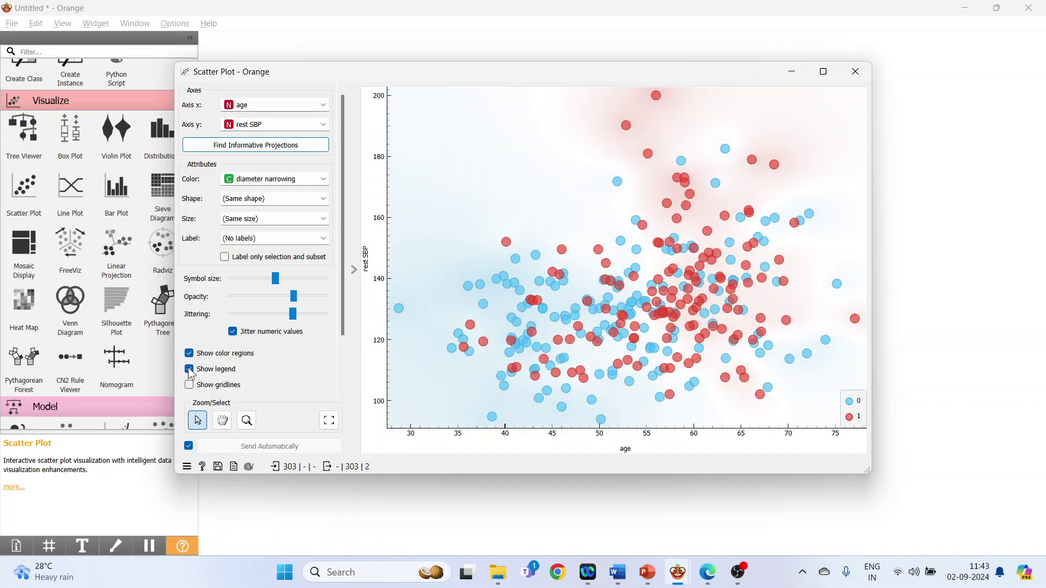
left_click(190, 355)
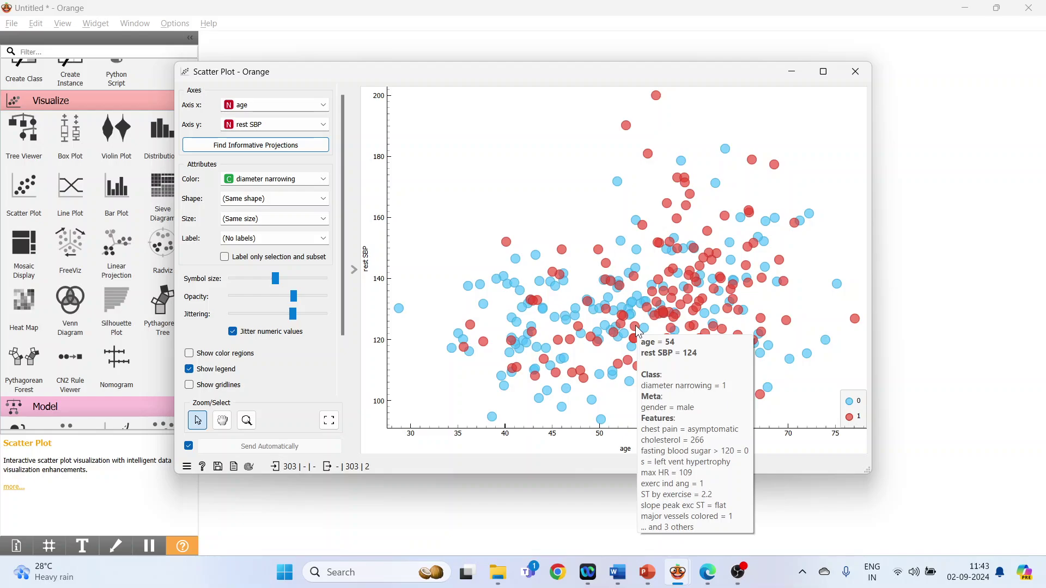
Step: Set the point shapes to distinguish gender
left_click(322, 200)
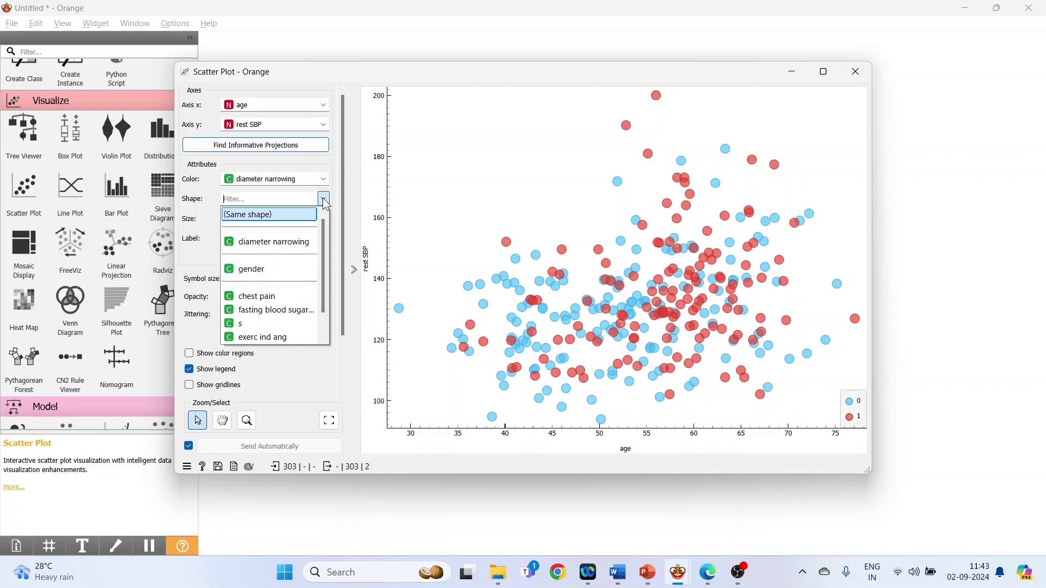
left_click(304, 269)
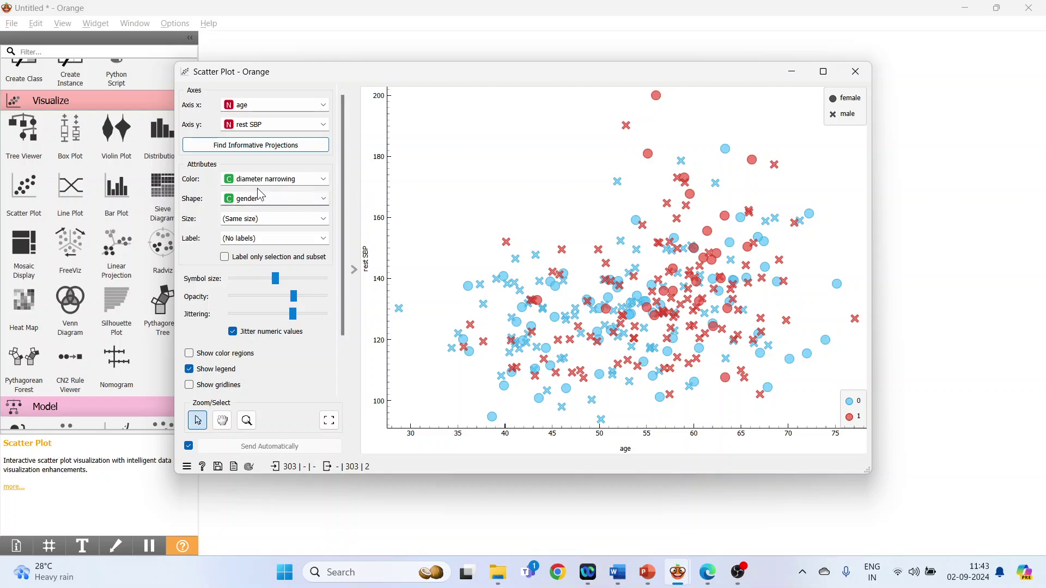
left_click(245, 143)
Step: Rank informative projections, browse rows 2–7, and settle on thal vs ST by exercise
left_click(271, 153)
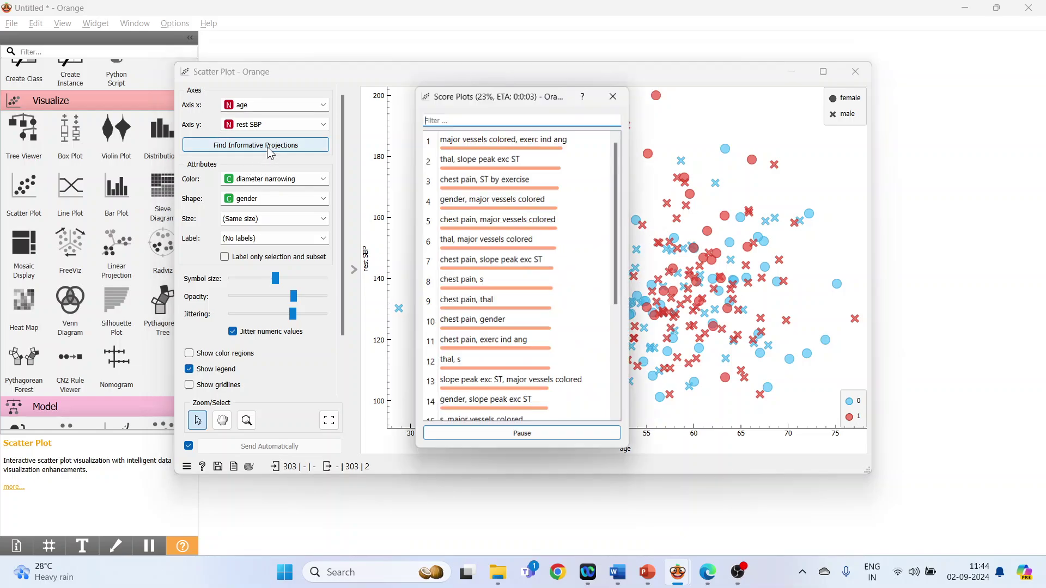
left_click(482, 164)
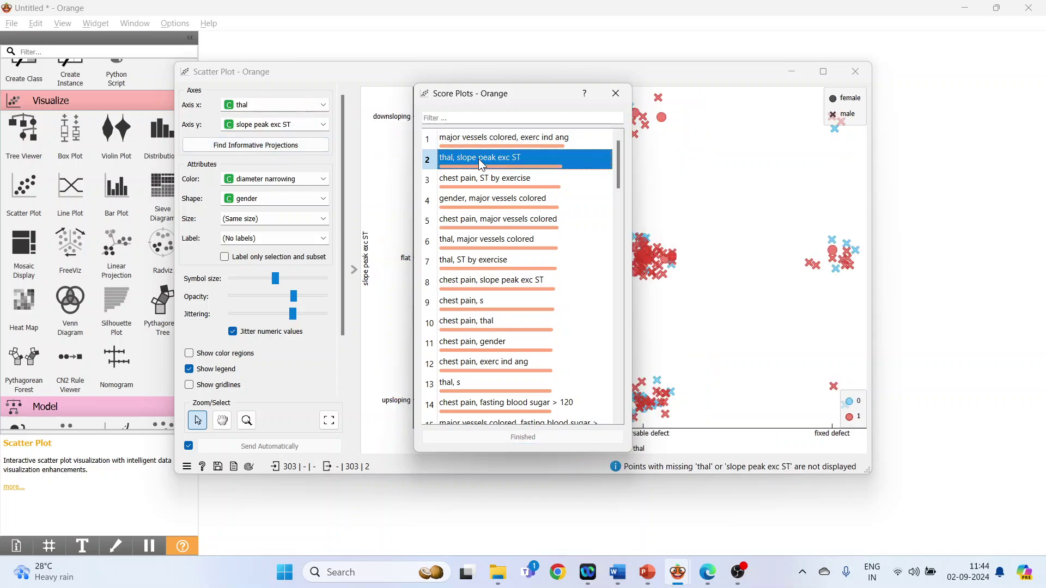
left_click(479, 179)
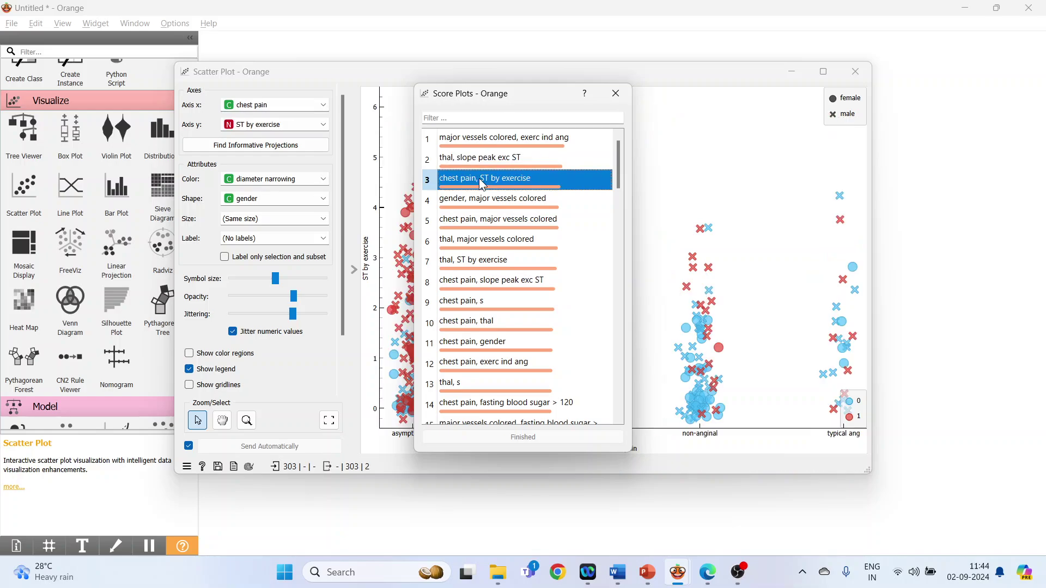
left_click(488, 201)
left_click_drag(523, 97, 855, 96)
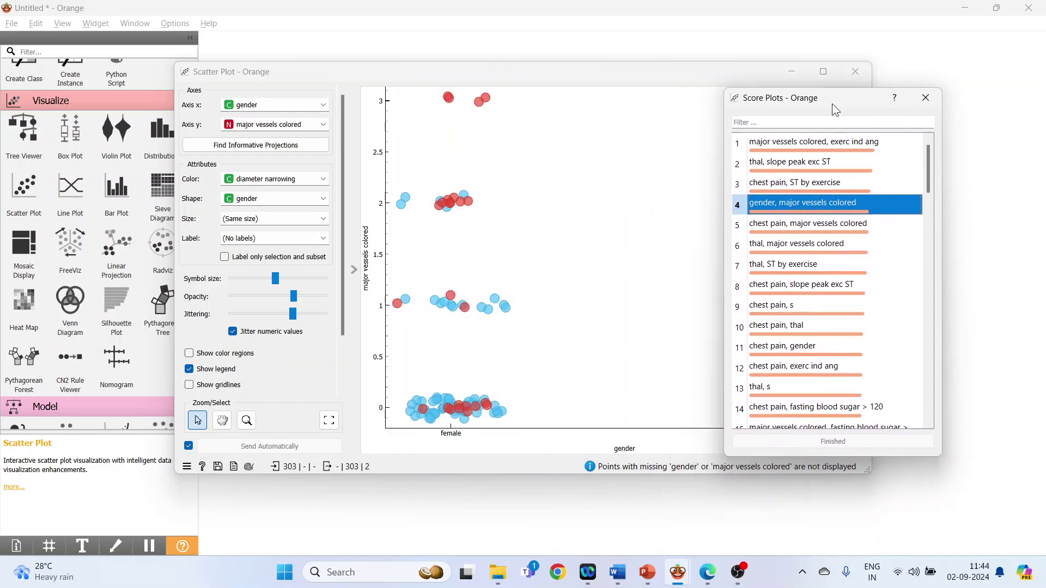
left_click(840, 228)
left_click(838, 244)
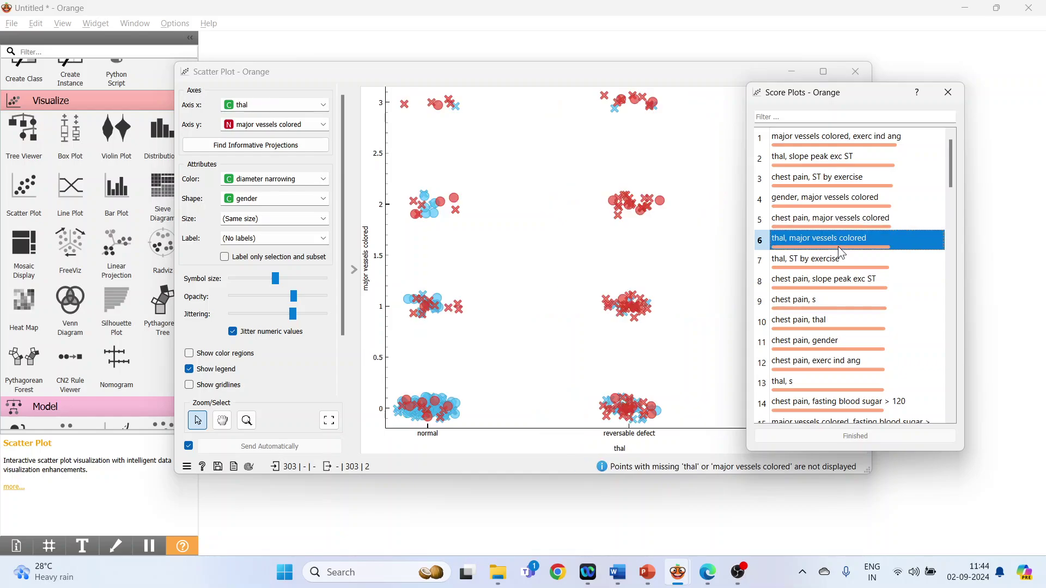
left_click(833, 265)
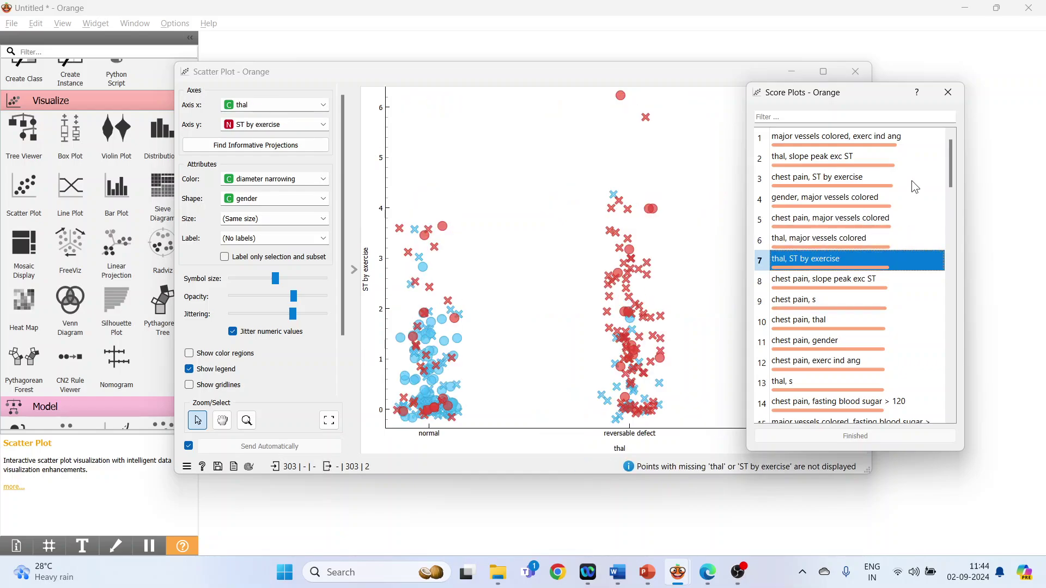
Step: Close the projection ranking and restore age (x) against rest SBP (y)
left_click(949, 92)
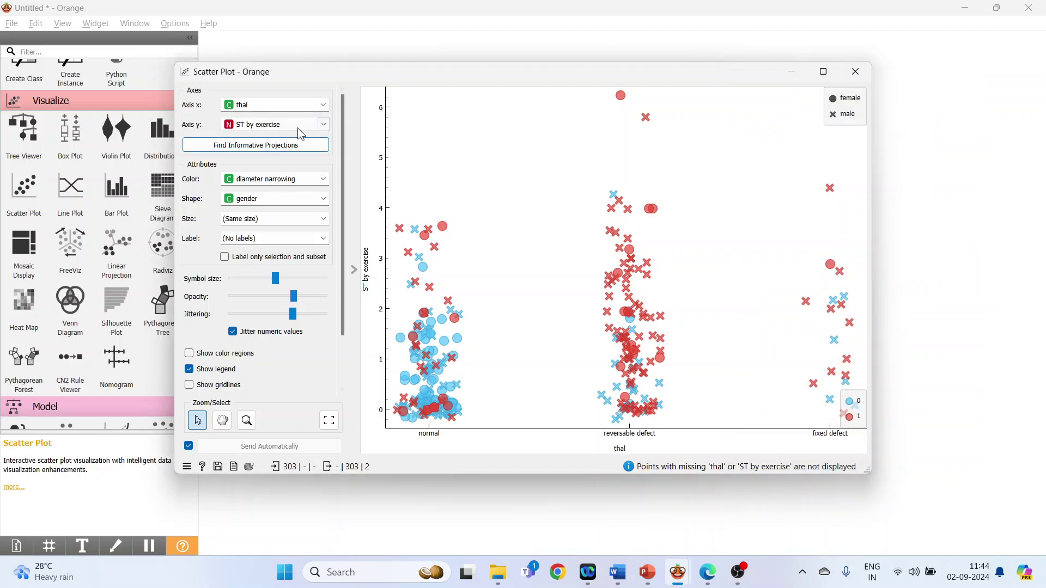
left_click(322, 106)
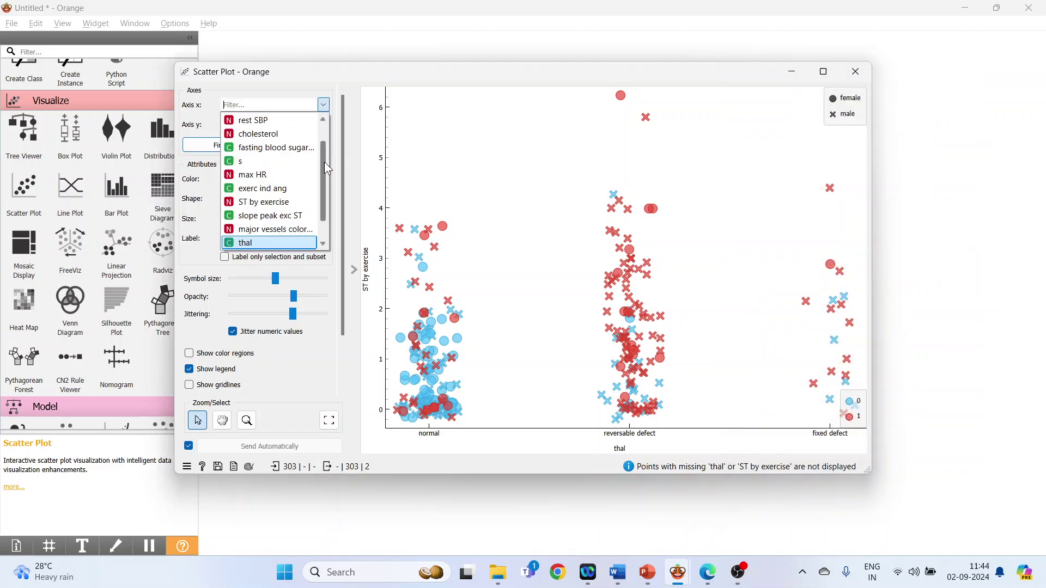
left_click(245, 120)
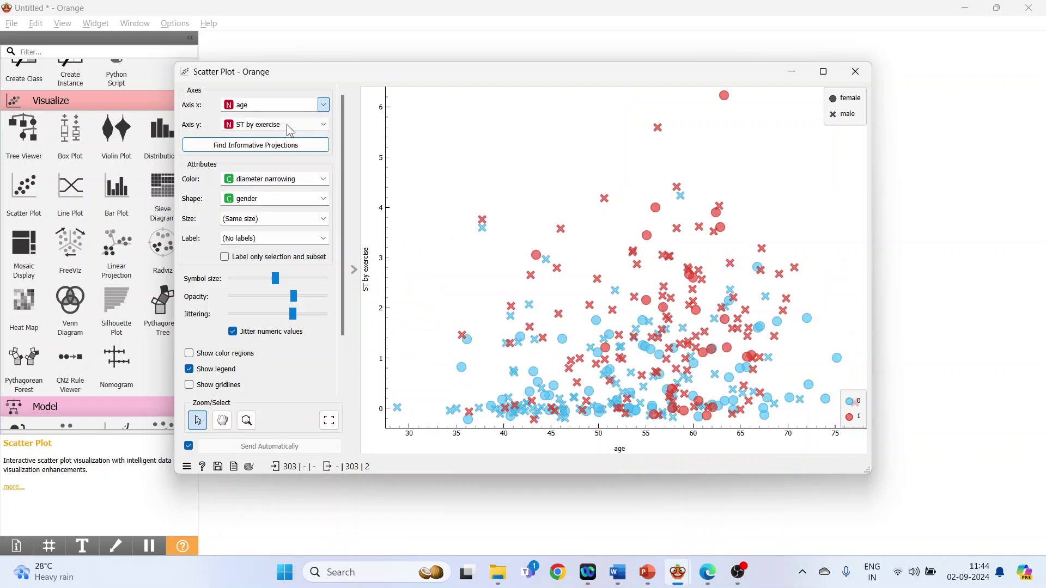
left_click(325, 125)
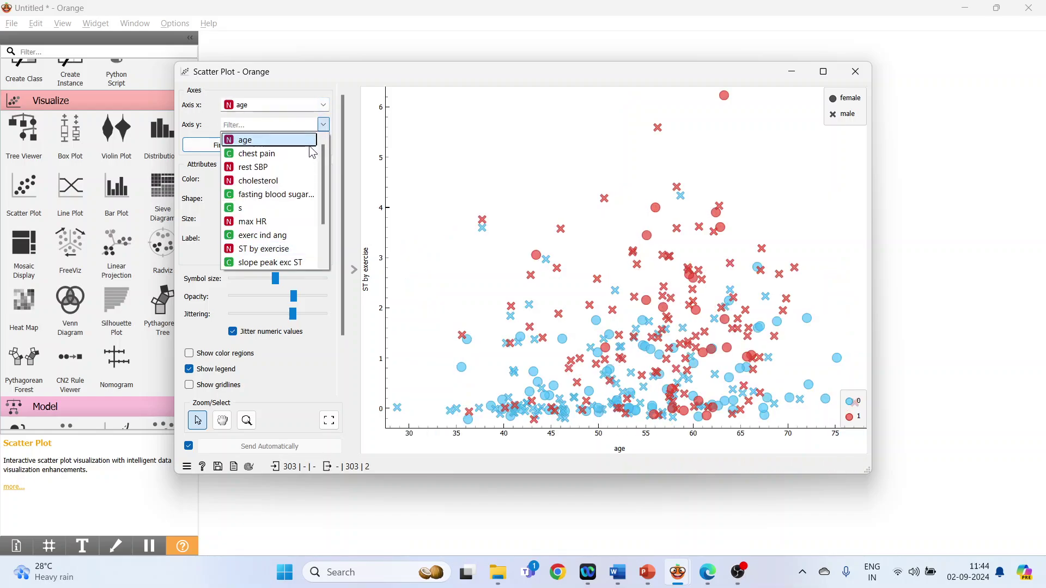
left_click(290, 167)
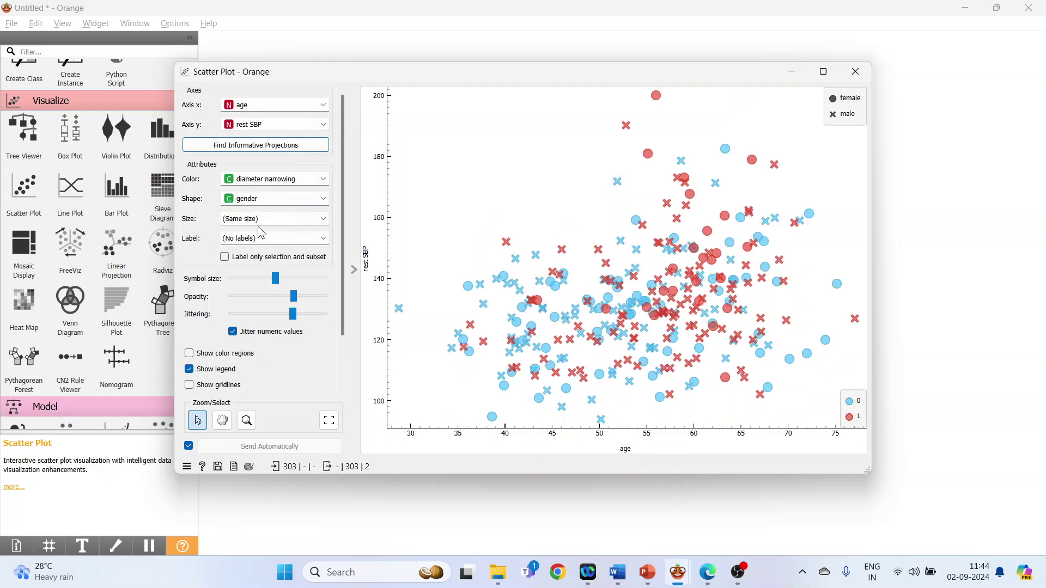
Step: Scale the point sizes by cholesterol
left_click(325, 221)
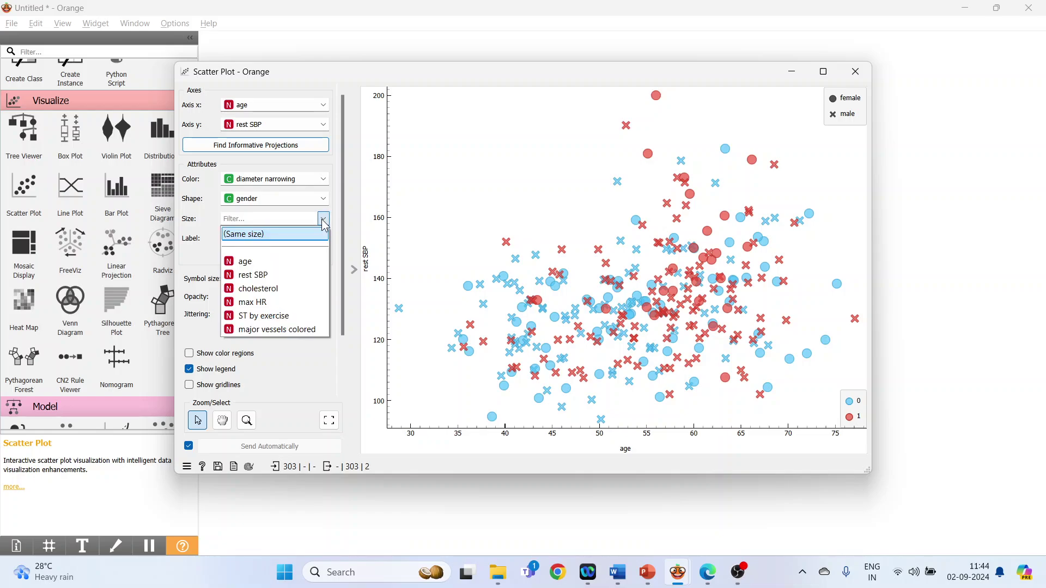
left_click(309, 290)
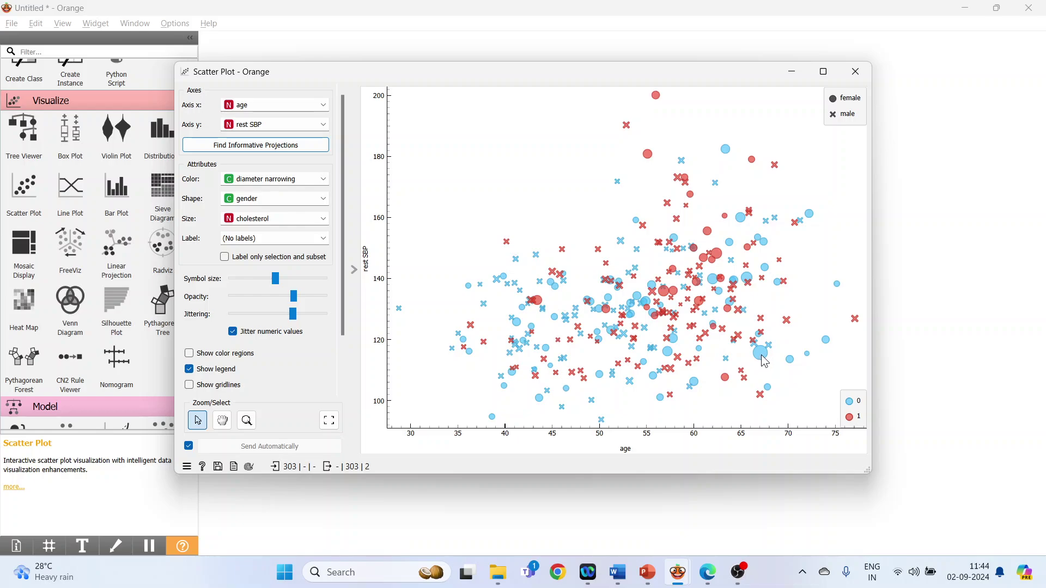
mouse_move(759, 354)
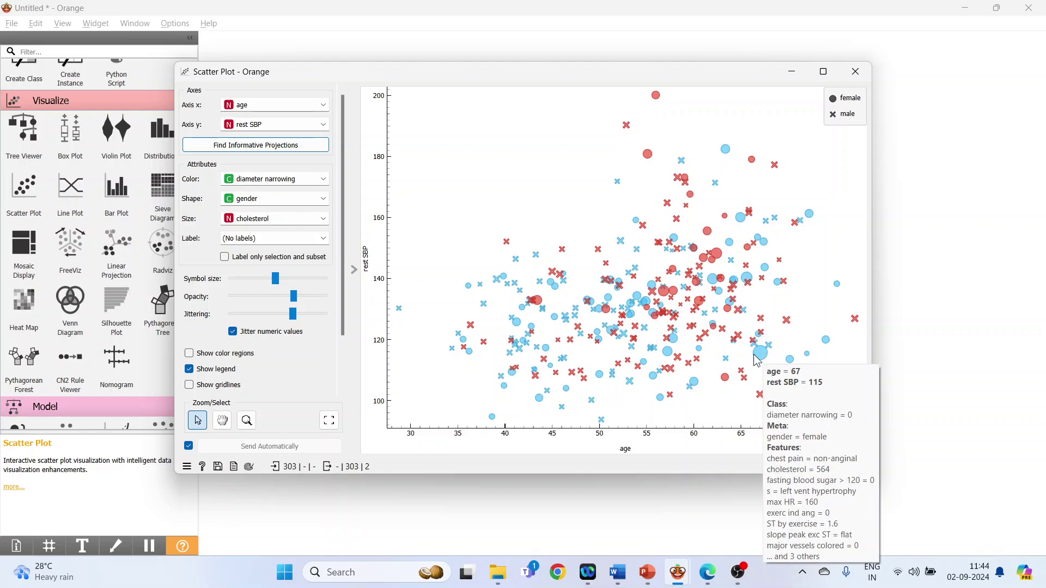
Step: Label each point with its fasting blood sugar > 120 value
left_click(325, 238)
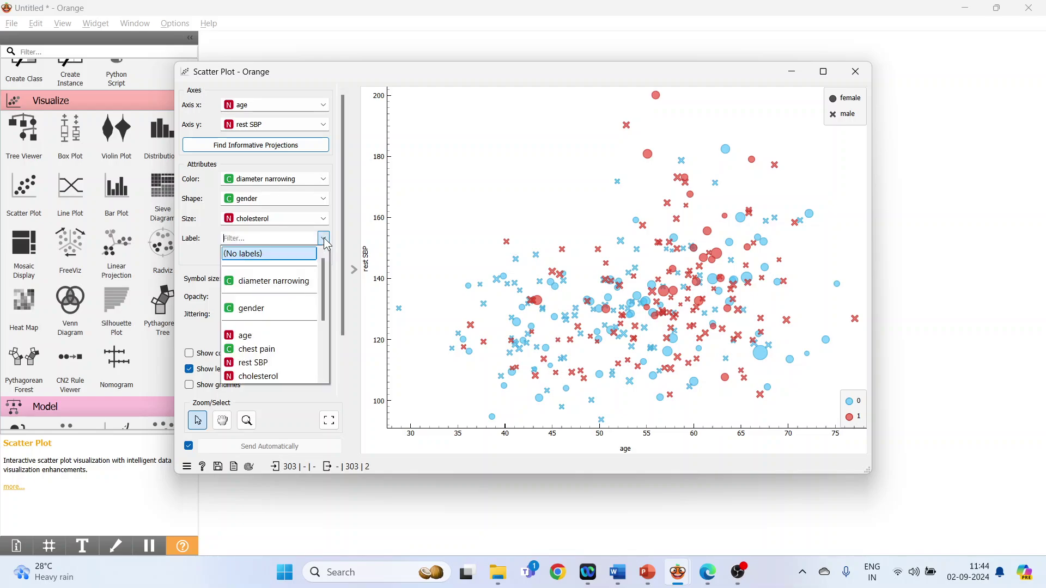
scroll(300, 327, "down", 2)
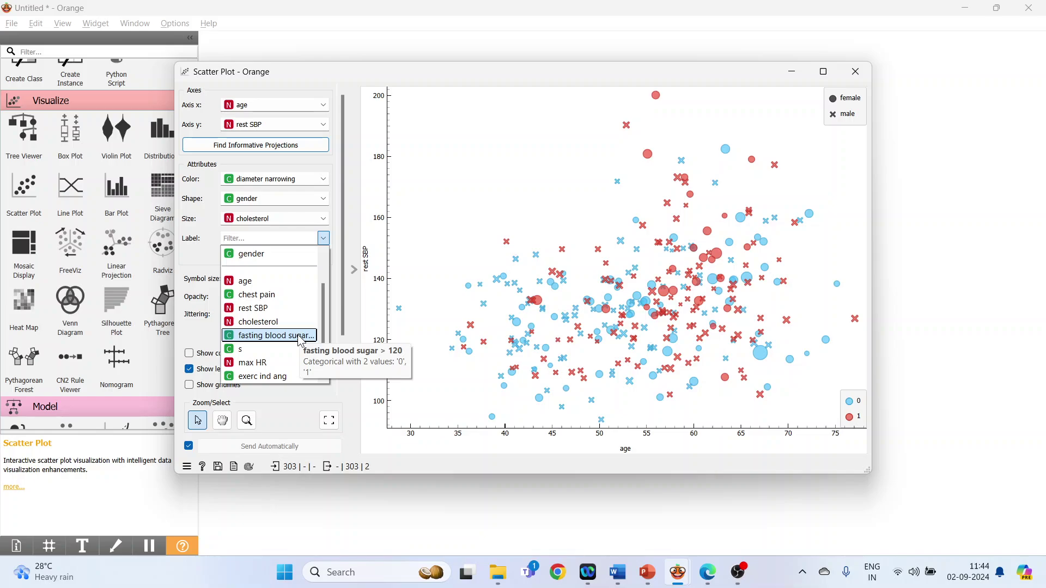
left_click(300, 336)
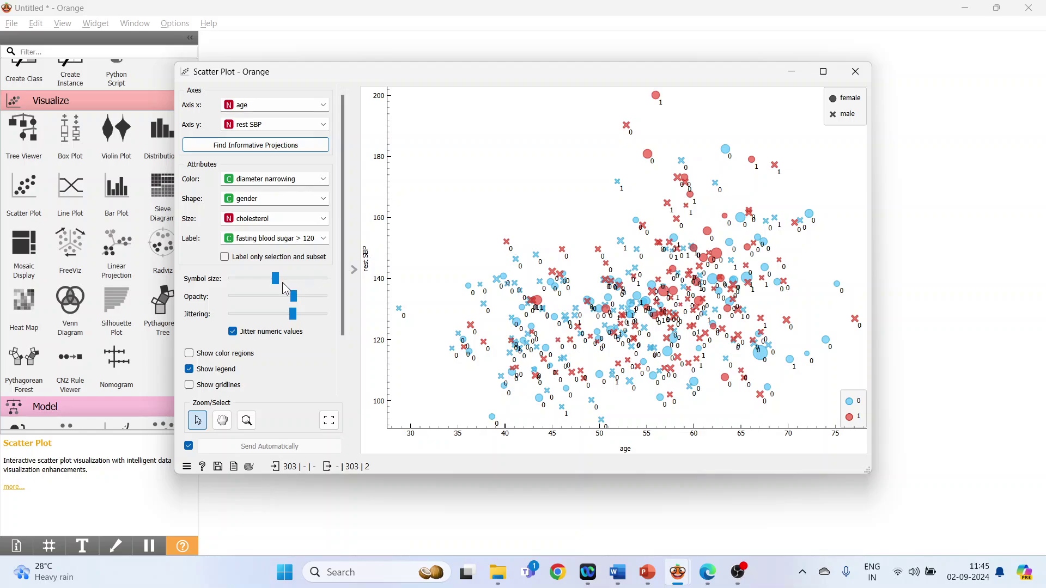
Step: Adjust symbol size, raise opacity and reduce jittering of numeric values
mouse_move(277, 279)
left_mouse_down()
mouse_move(307, 276)
mouse_move(275, 276)
left_mouse_up()
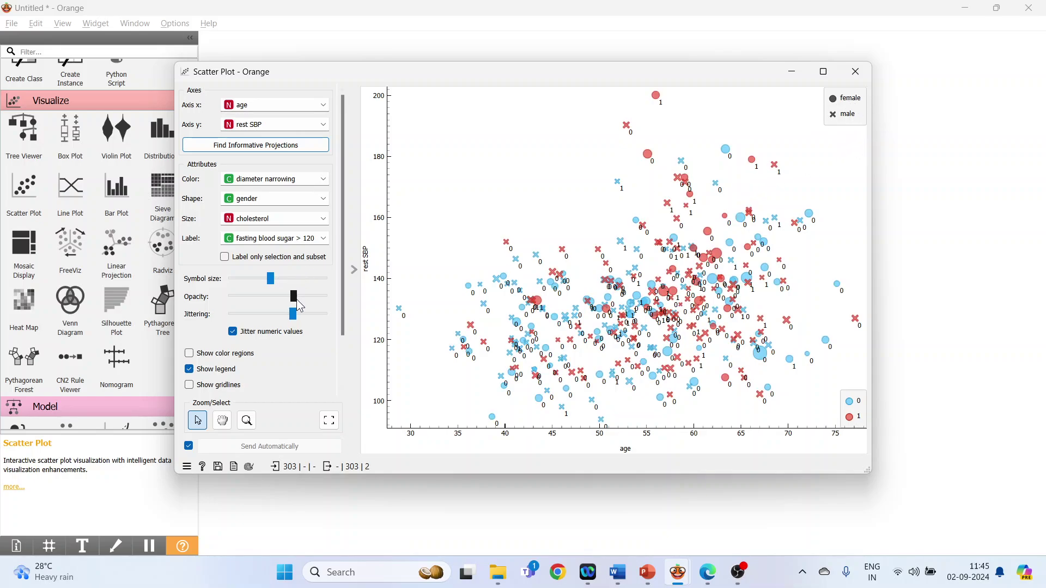
mouse_move(294, 297)
left_mouse_down()
mouse_move(264, 302)
mouse_move(318, 301)
mouse_move(304, 299)
left_mouse_up()
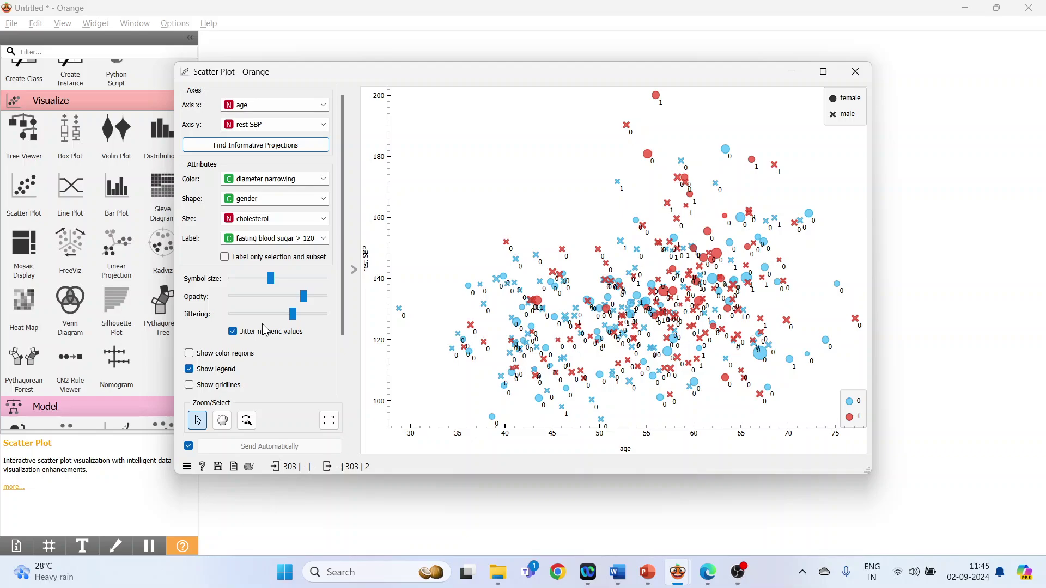
left_click(235, 335)
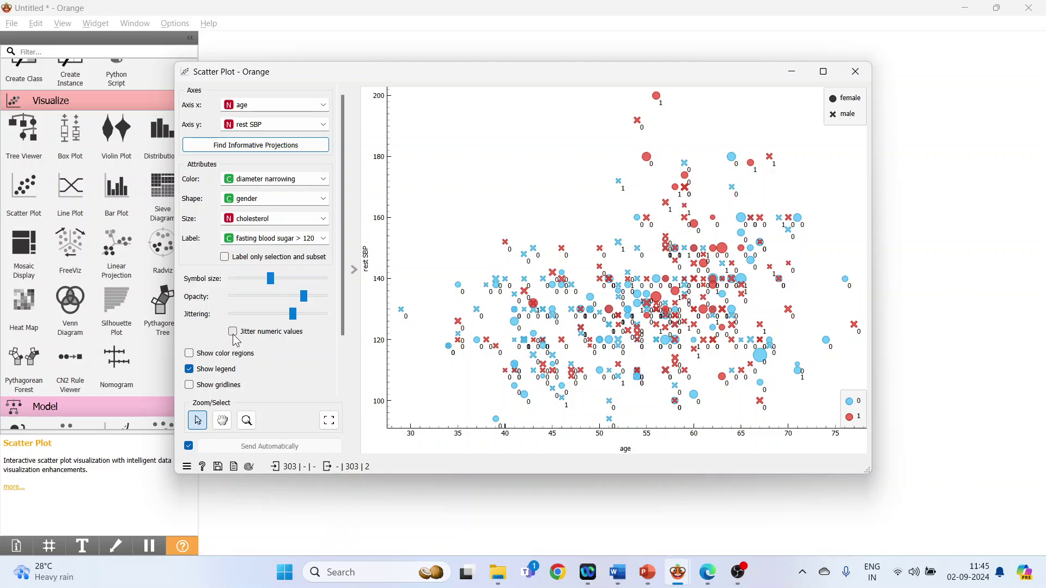
left_click(235, 335)
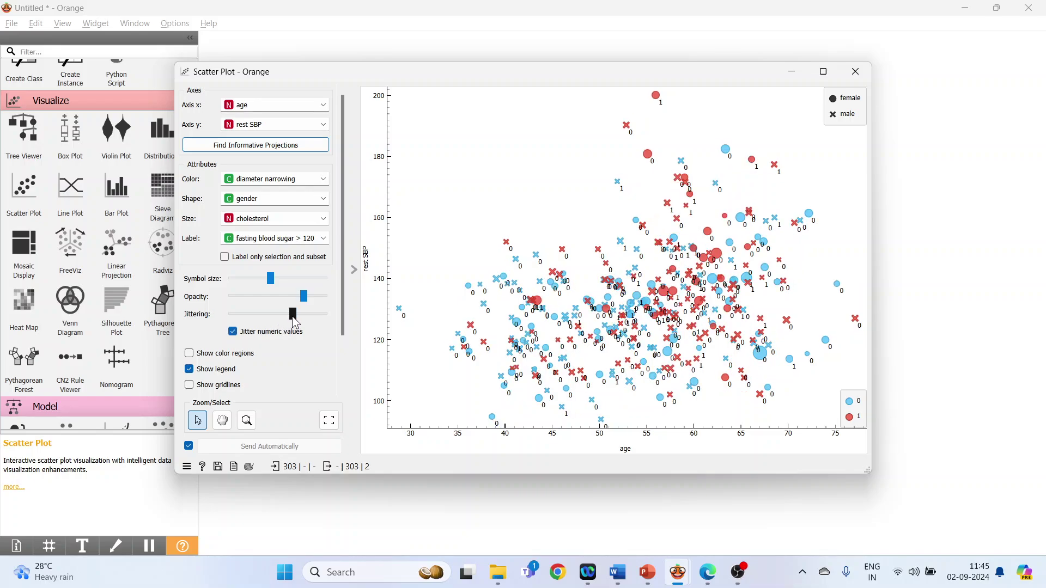
mouse_move(293, 315)
left_mouse_down()
mouse_move(315, 314)
mouse_move(291, 311)
left_mouse_up()
left_click(266, 315)
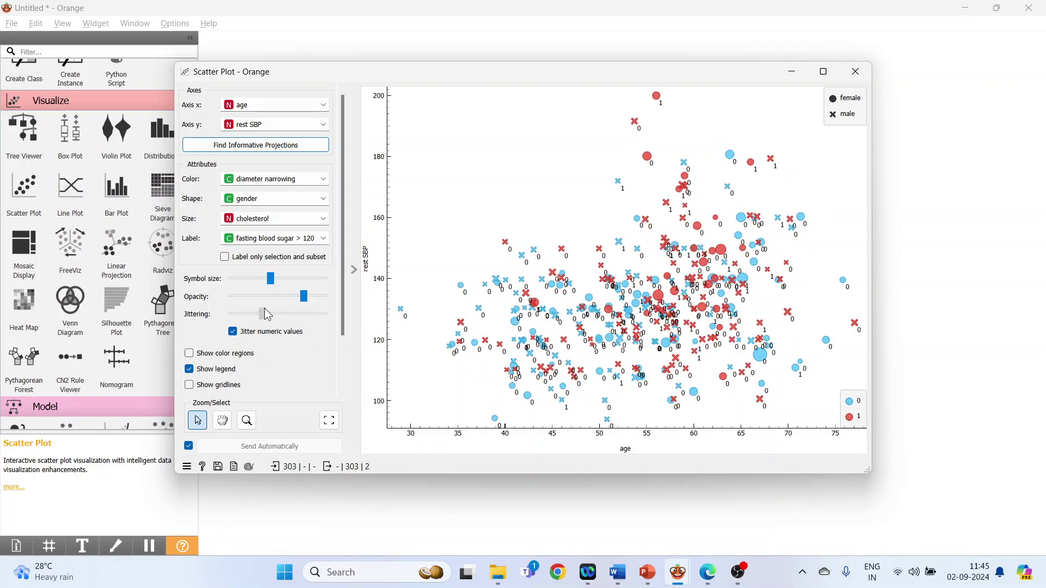
Step: Preview colour regions and gridlines briefly, leaving both turned off
left_click(194, 355)
left_click(190, 354)
left_click(190, 386)
left_click(191, 386)
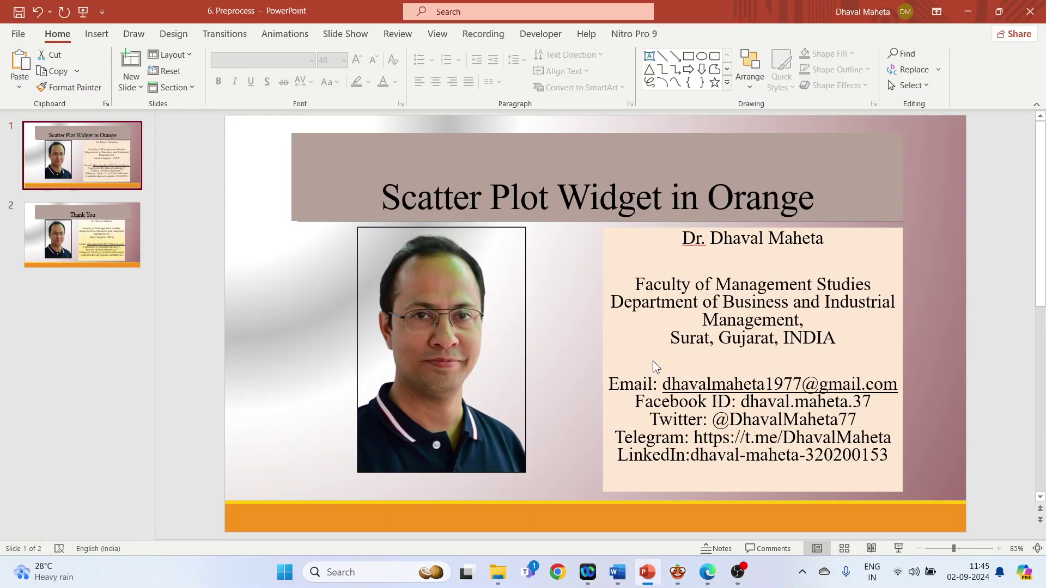
Step: Show the closing Thank You slide, slide 2 of the PowerPoint presentation
left_click(105, 241)
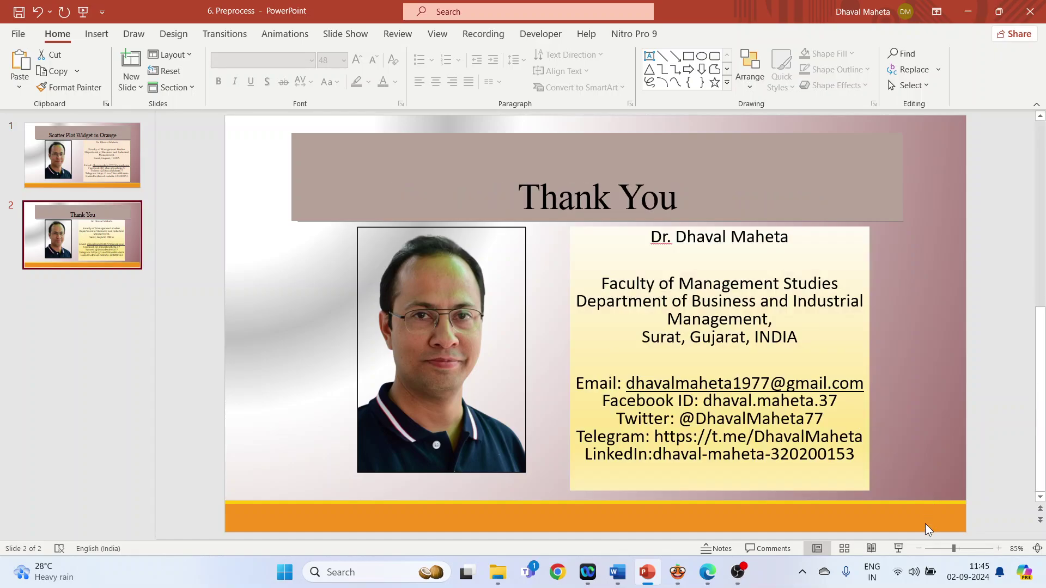